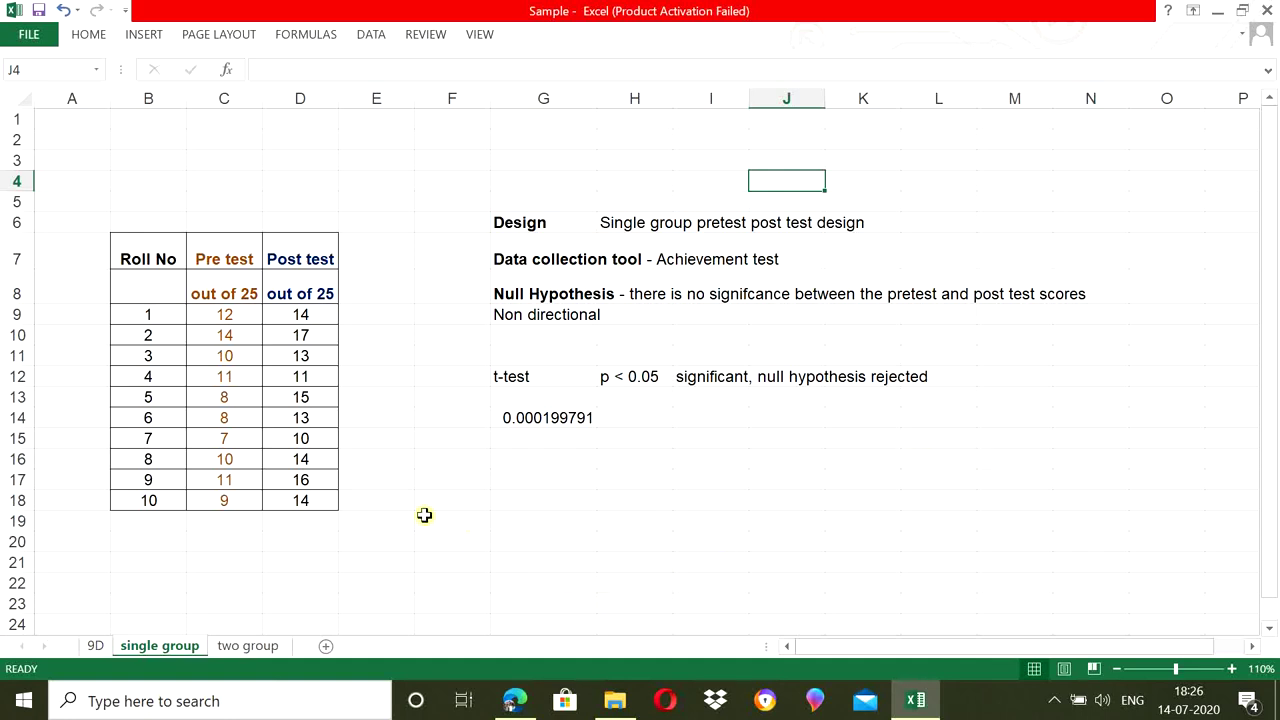
Review the study design, the Pre test and Post test columns, the null hypothesis and the pretest scores
{"action": "left_click", "coordinate": [548, 225]}
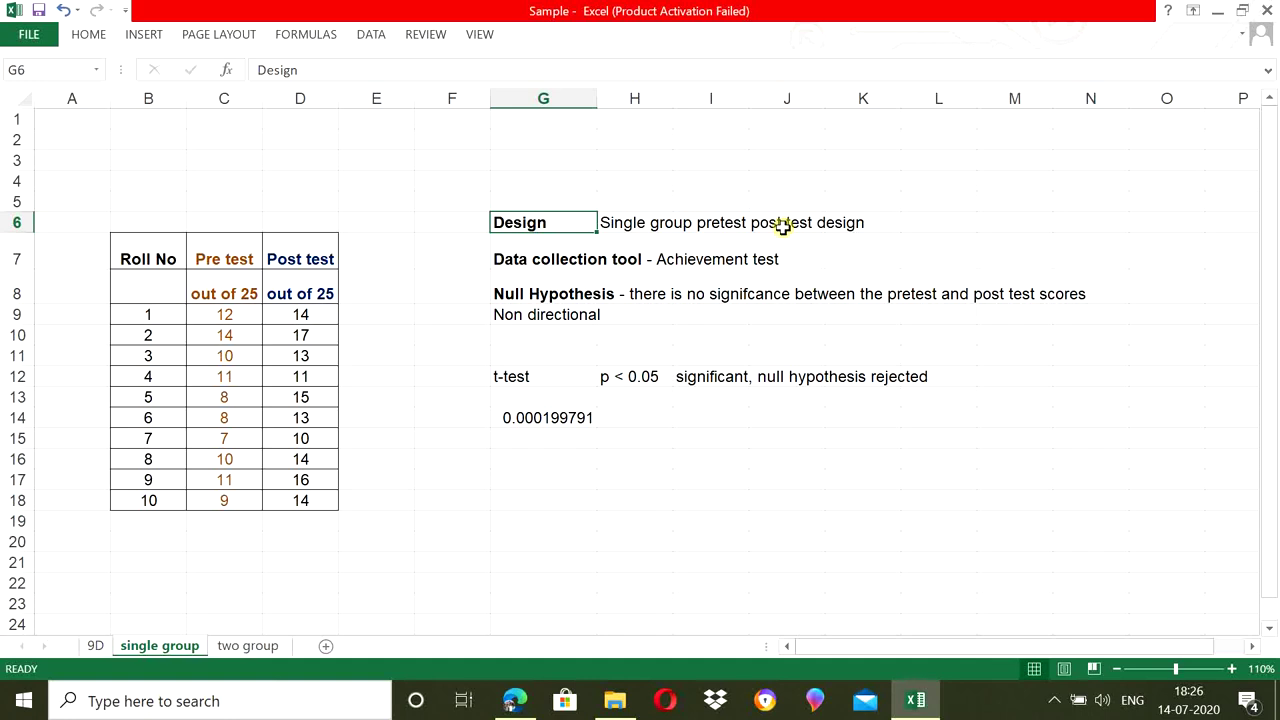
{"action": "left_click", "coordinate": [249, 261]}
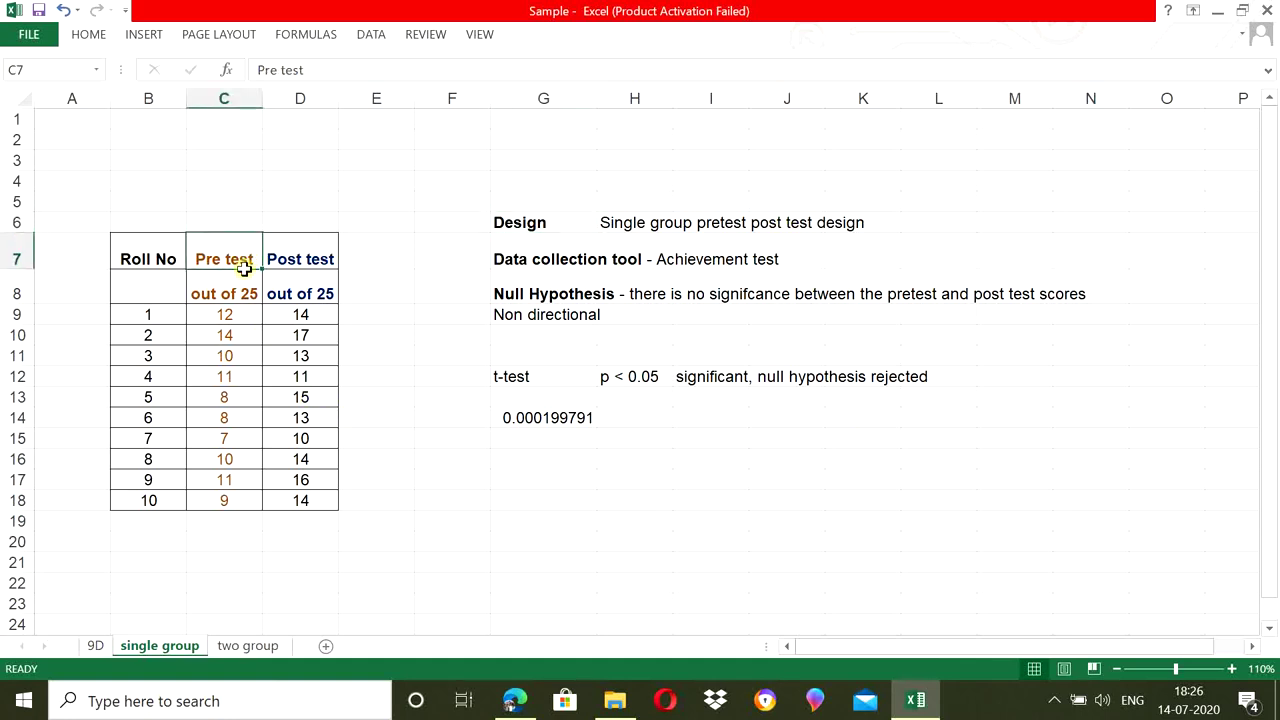
{"action": "left_click", "coordinate": [324, 249]}
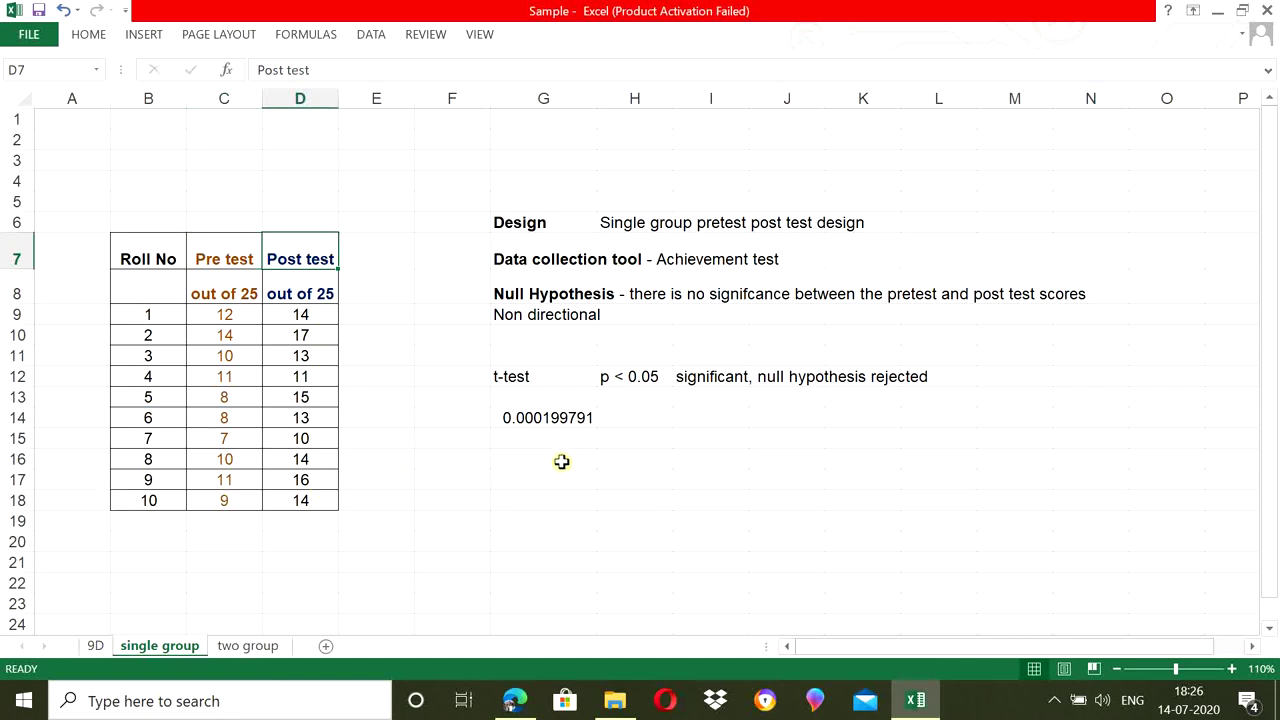
{"action": "left_click", "coordinate": [601, 289]}
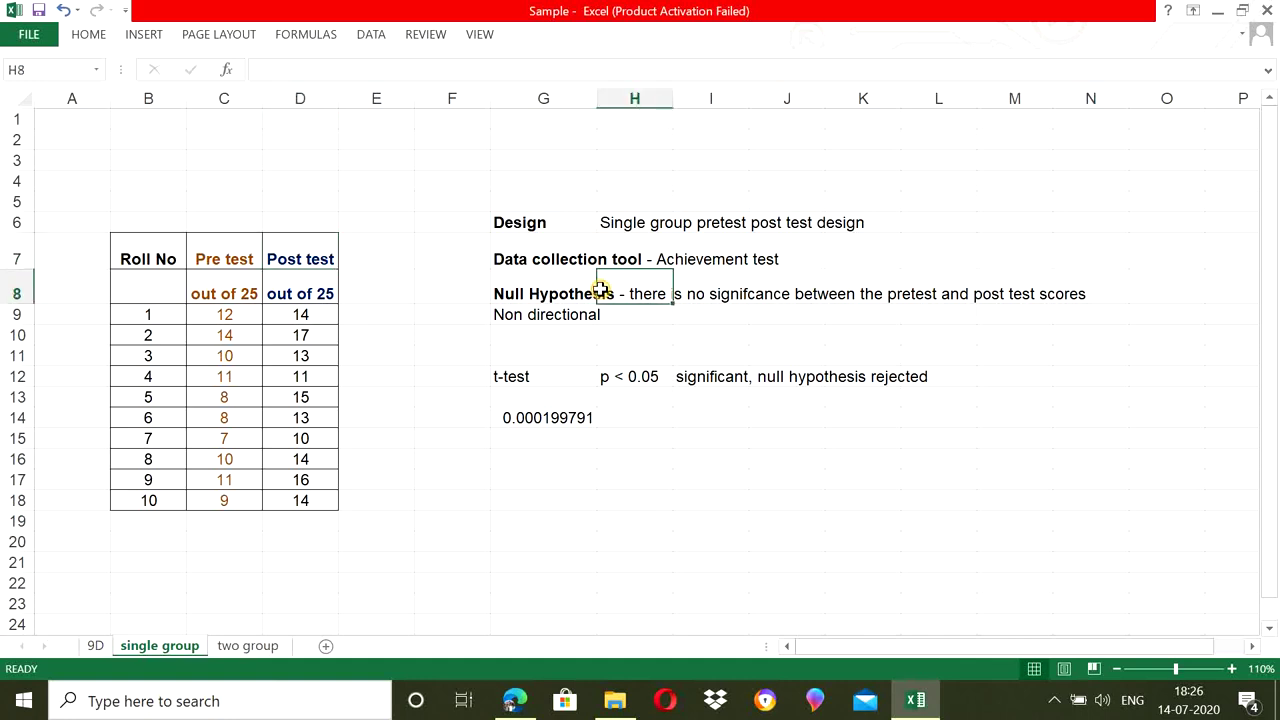
{"action": "left_click", "coordinate": [563, 296]}
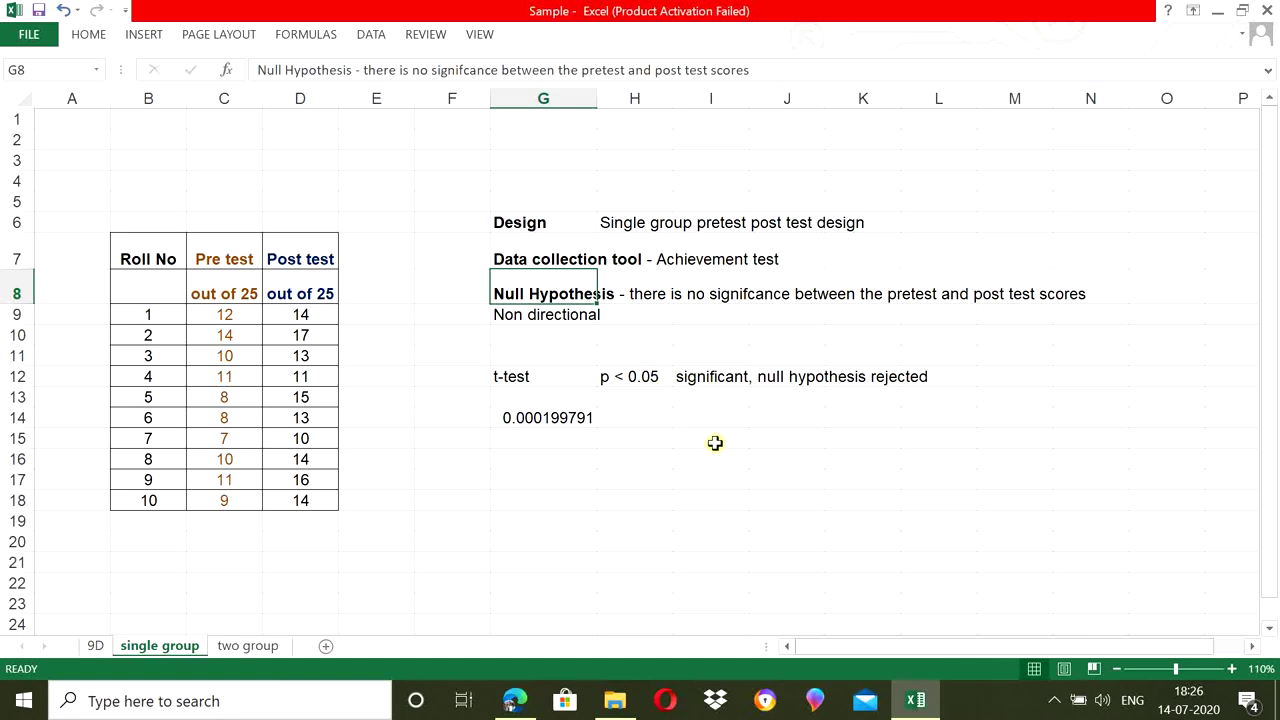
{"action": "left_click", "coordinate": [245, 335]}
{"action": "left_click", "coordinate": [238, 316]}
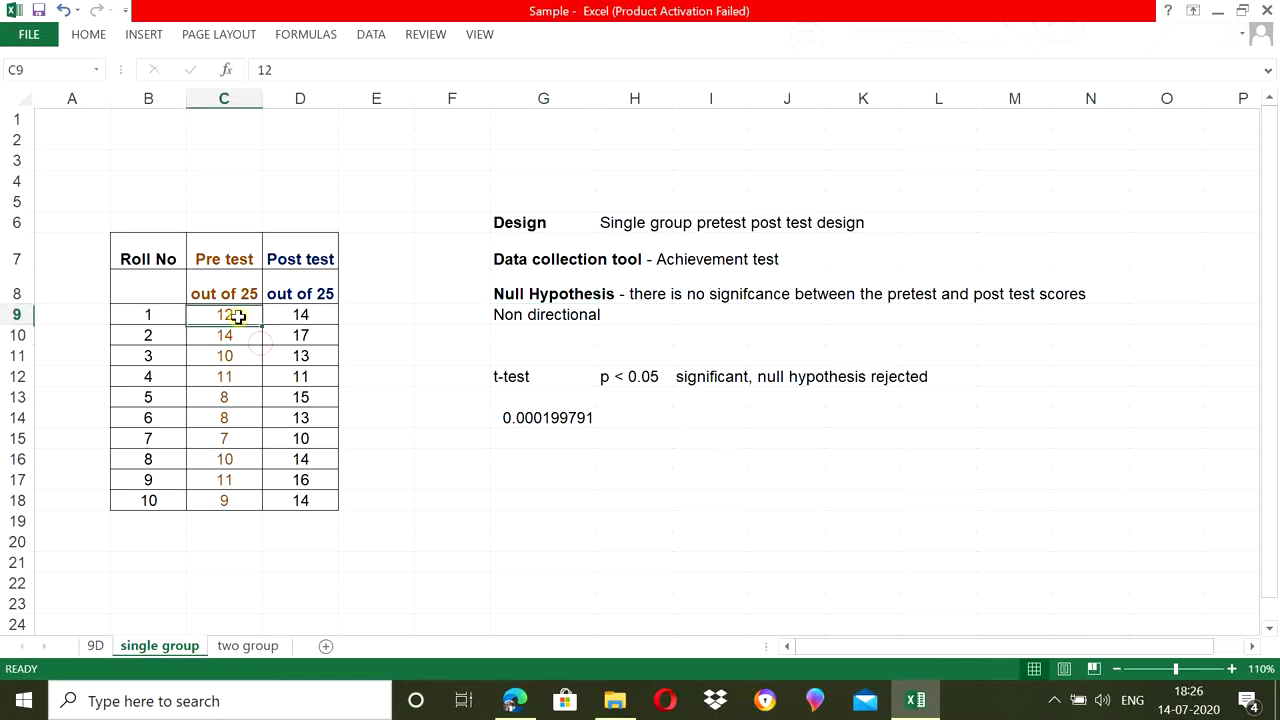
Start a formula in G16 and insert T.TEST from the Statistical functions list
{"action": "left_click", "coordinate": [528, 462]}
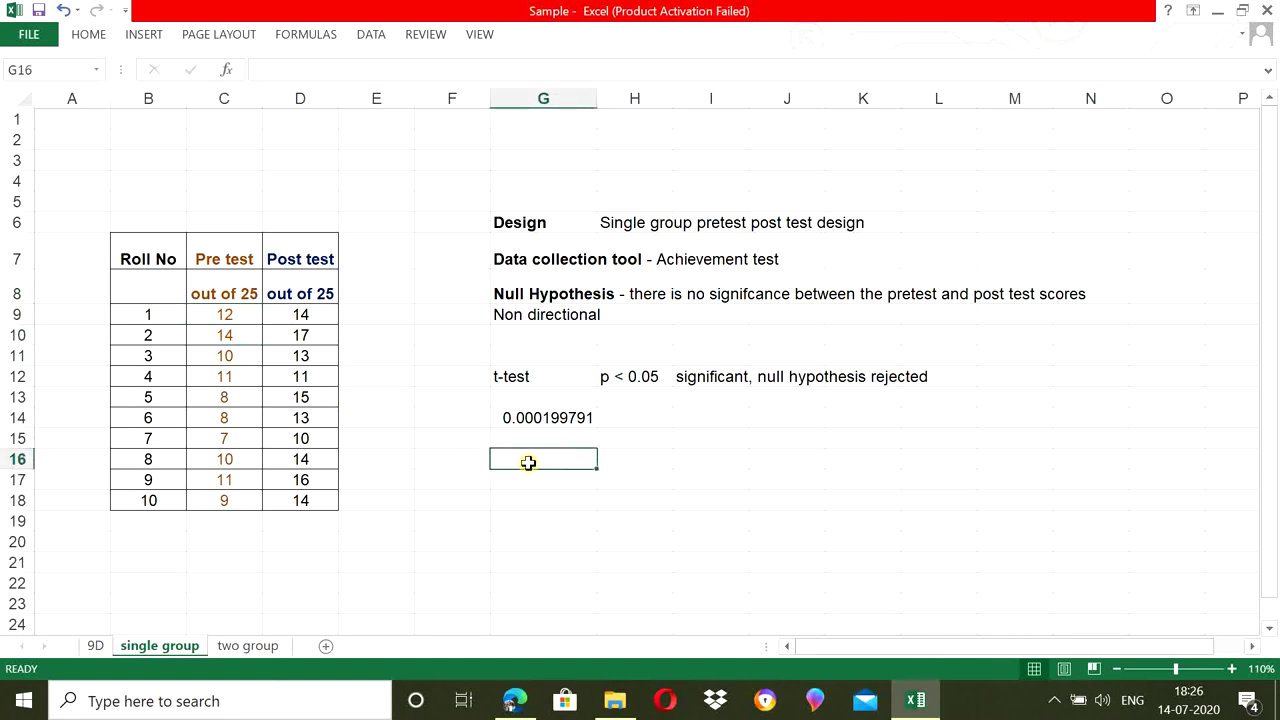
{"action": "type", "text": "="}
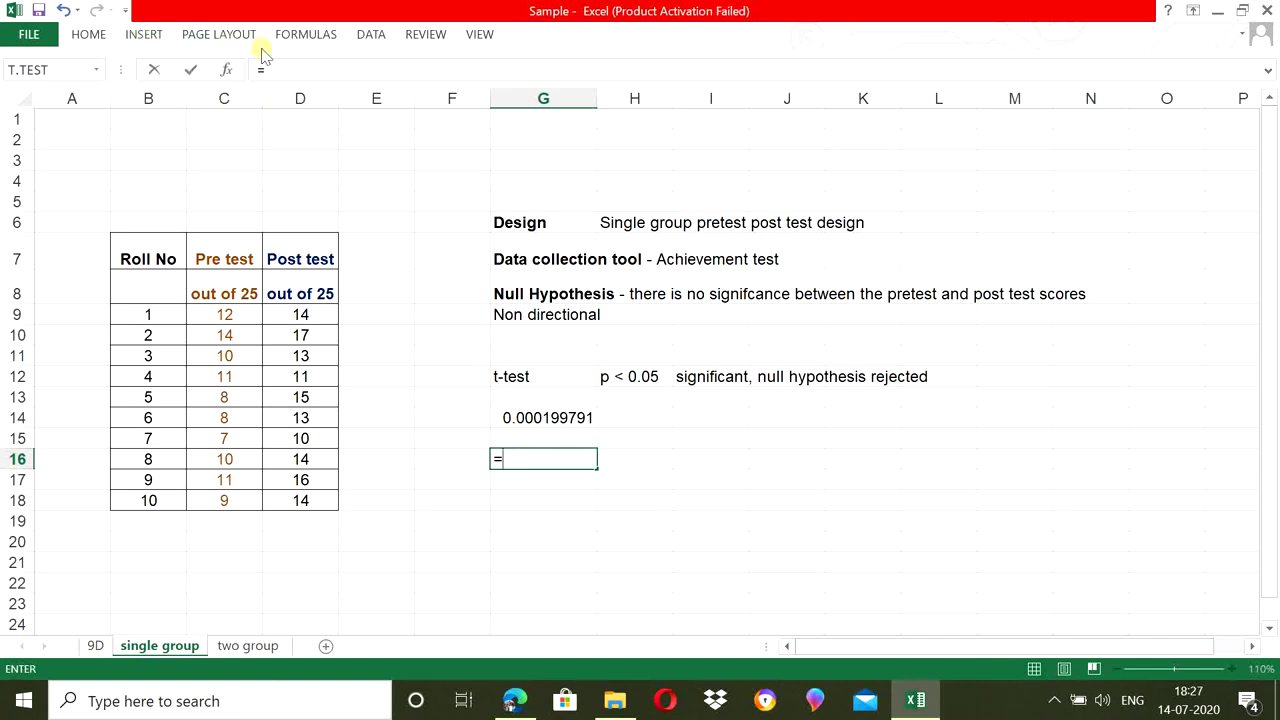
{"action": "left_click", "coordinate": [315, 36]}
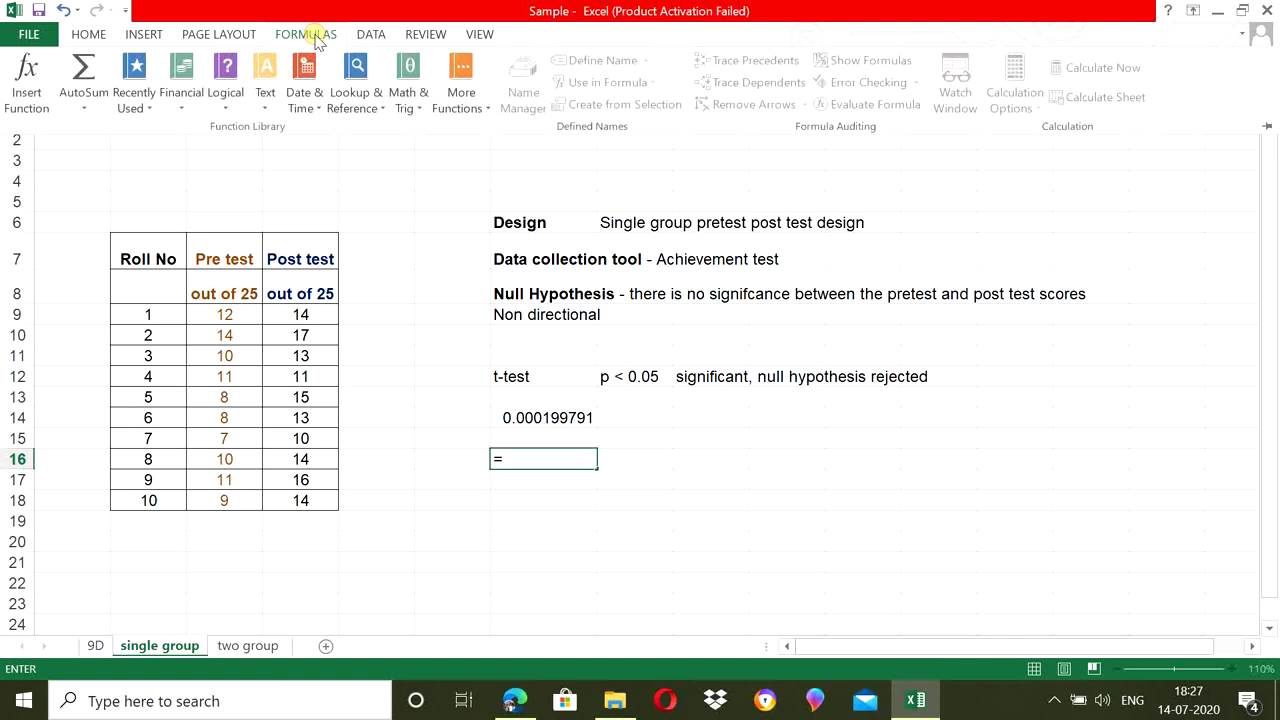
{"action": "left_click", "coordinate": [478, 100]}
{"action": "mouse_move", "coordinate": [500, 129]}
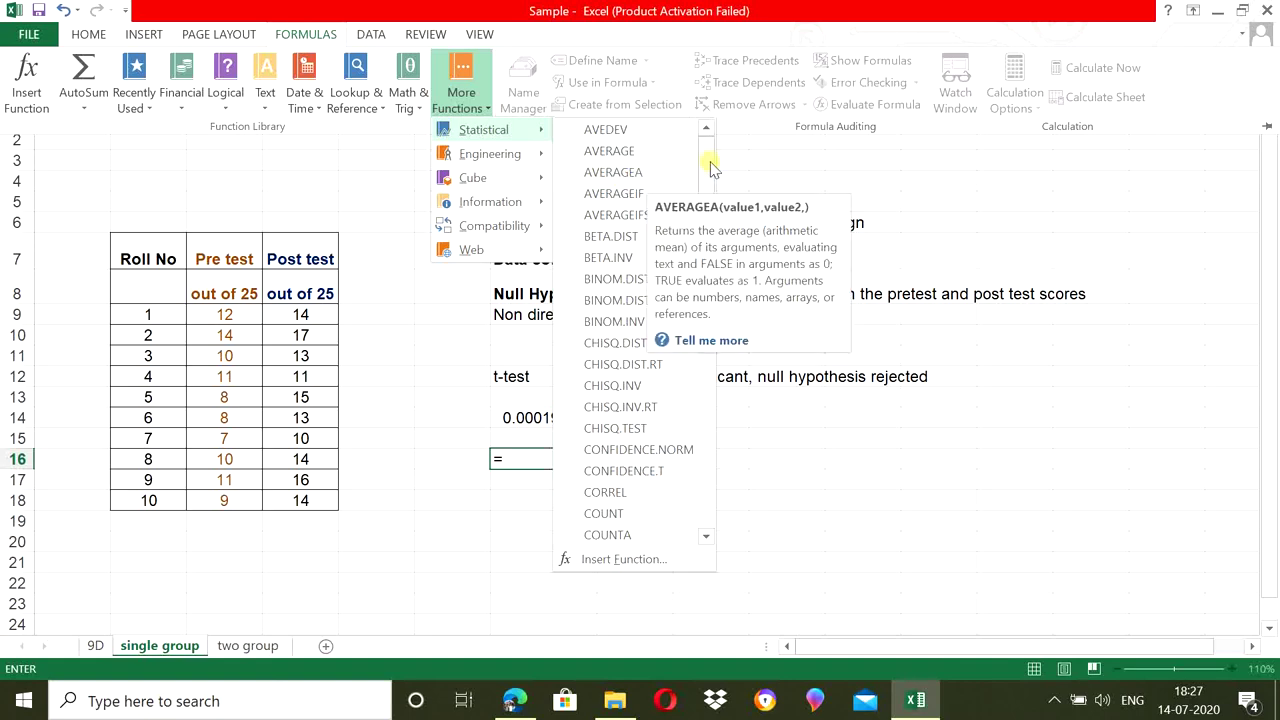
{"action": "left_click_drag", "start_coordinate": [710, 168], "coordinate": [717, 483]}
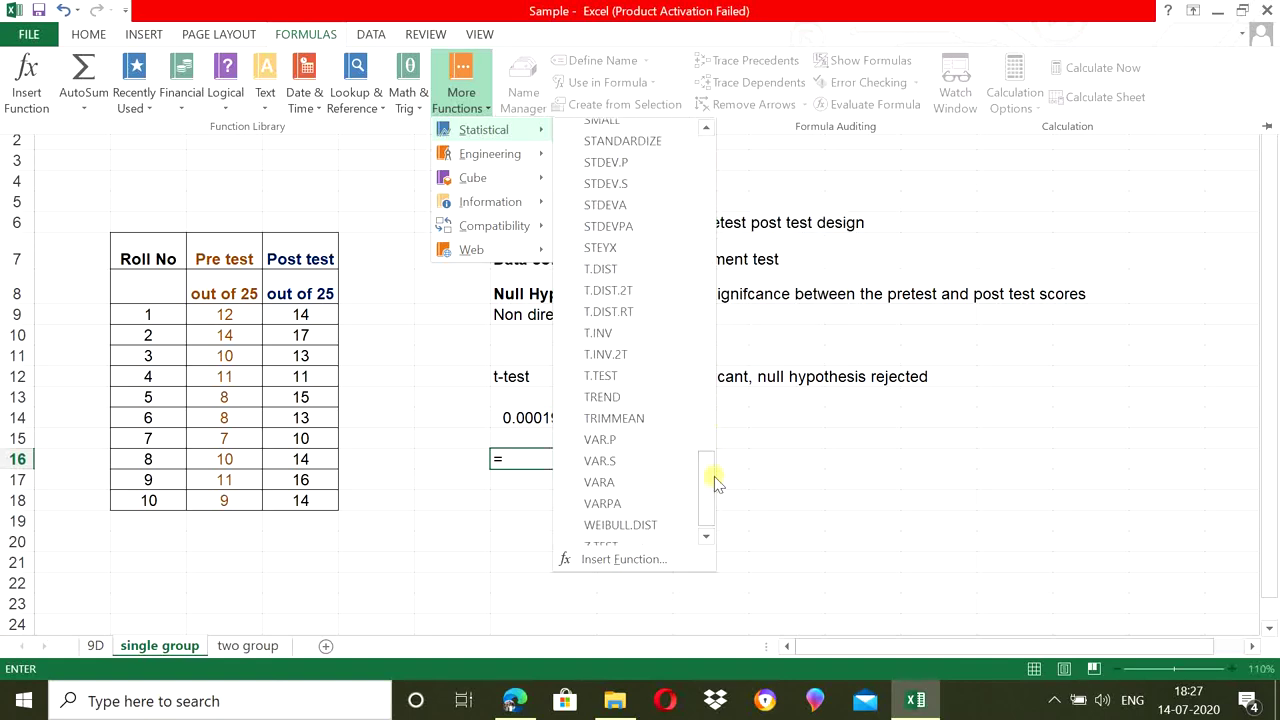
{"action": "left_click", "coordinate": [620, 380]}
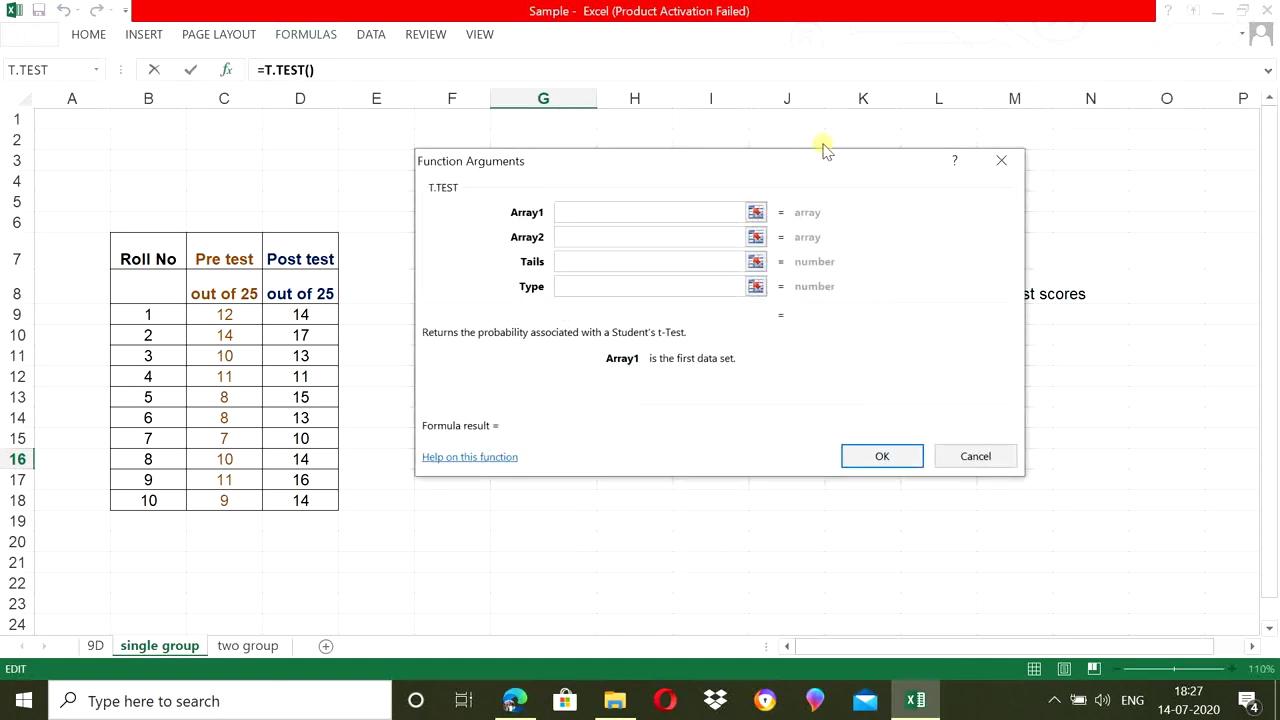
Set T.TEST Array1 to pretest scores C9:C18 and Array2 to posttest scores D9:D18
{"action": "left_click_drag", "start_coordinate": [817, 158], "coordinate": [827, 178]}
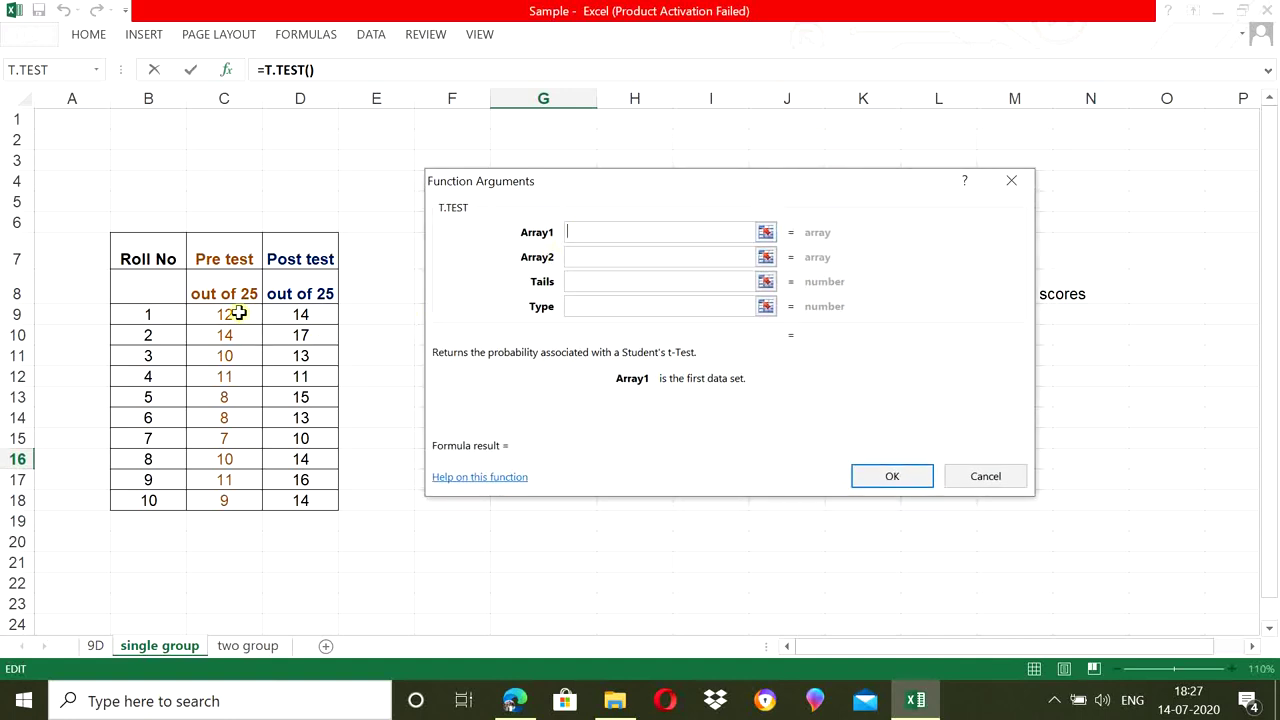
{"action": "left_click_drag", "start_coordinate": [229, 318], "coordinate": [236, 497]}
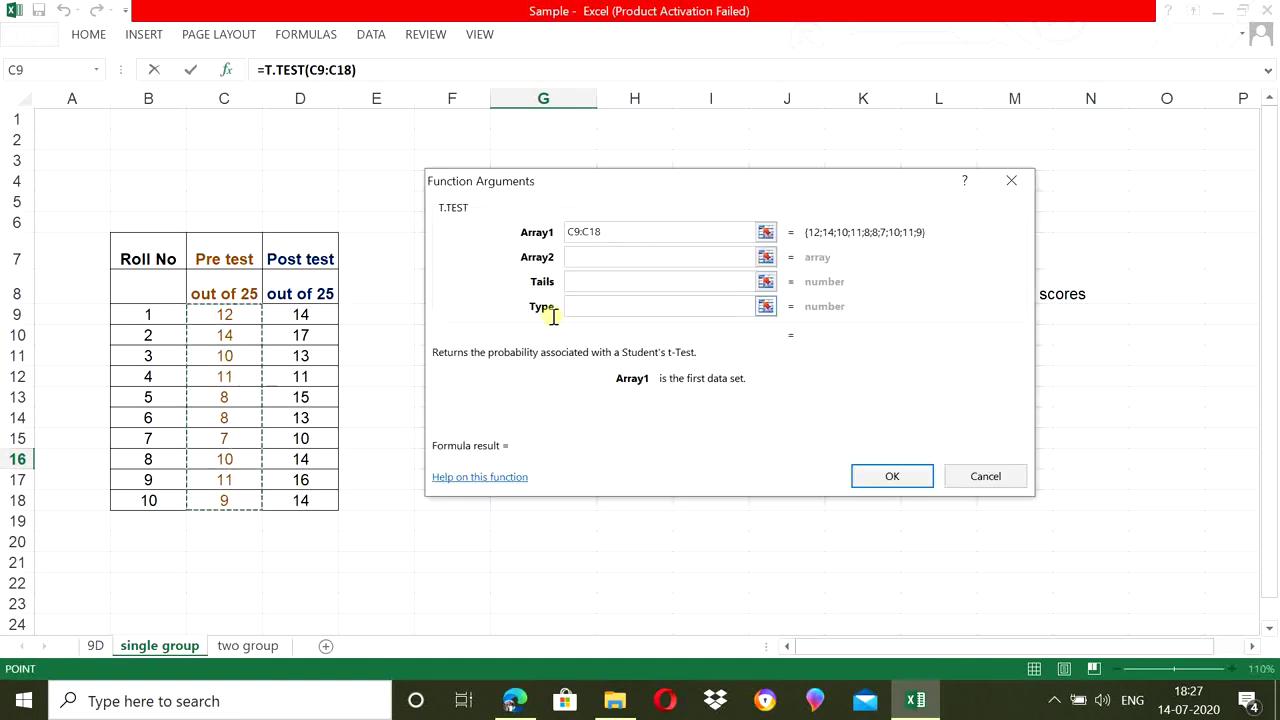
{"action": "left_click", "coordinate": [576, 251]}
{"action": "left_click", "coordinate": [320, 319]}
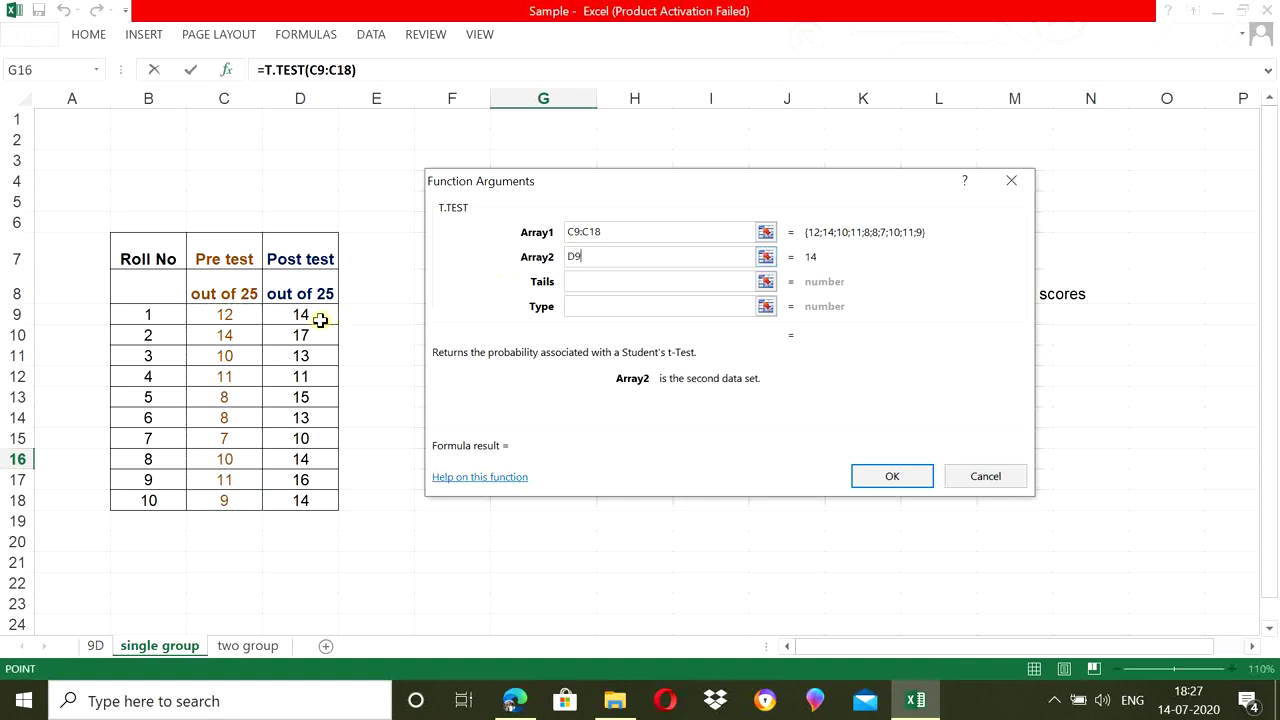
{"action": "left_click_drag", "start_coordinate": [320, 319], "coordinate": [306, 497]}
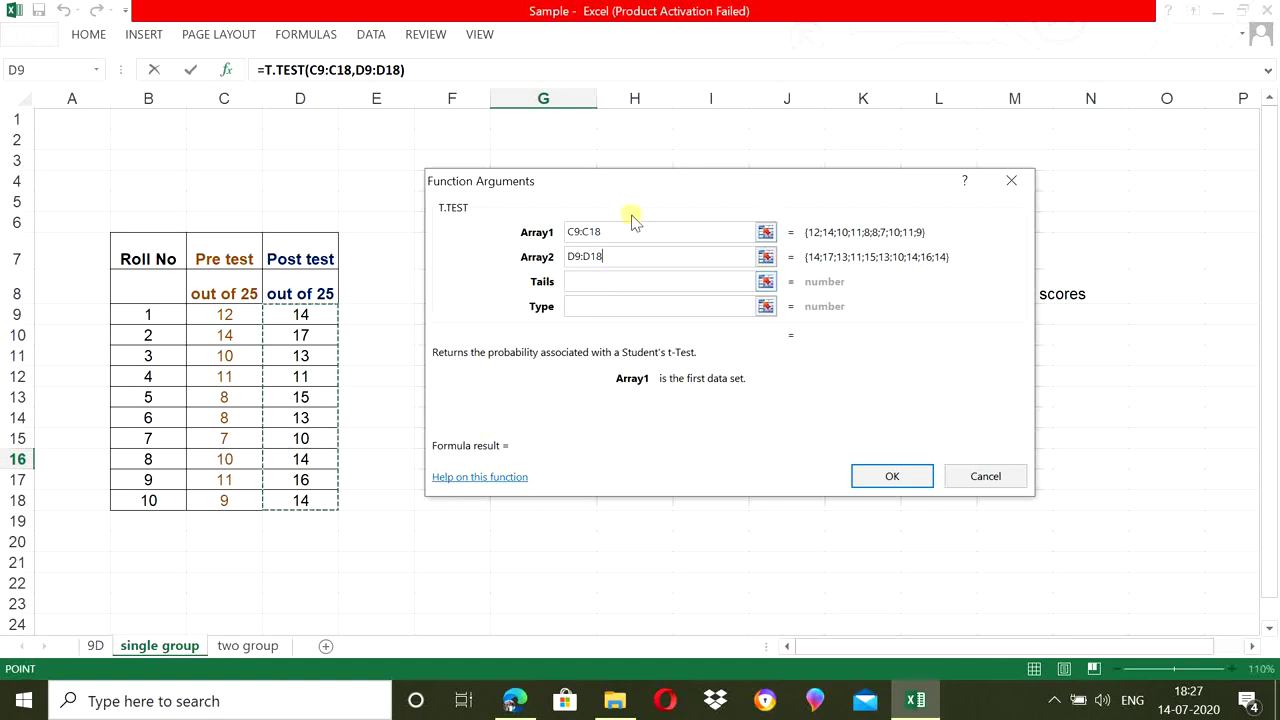
{"action": "left_click", "coordinate": [623, 280]}
{"action": "left_click", "coordinate": [623, 281]}
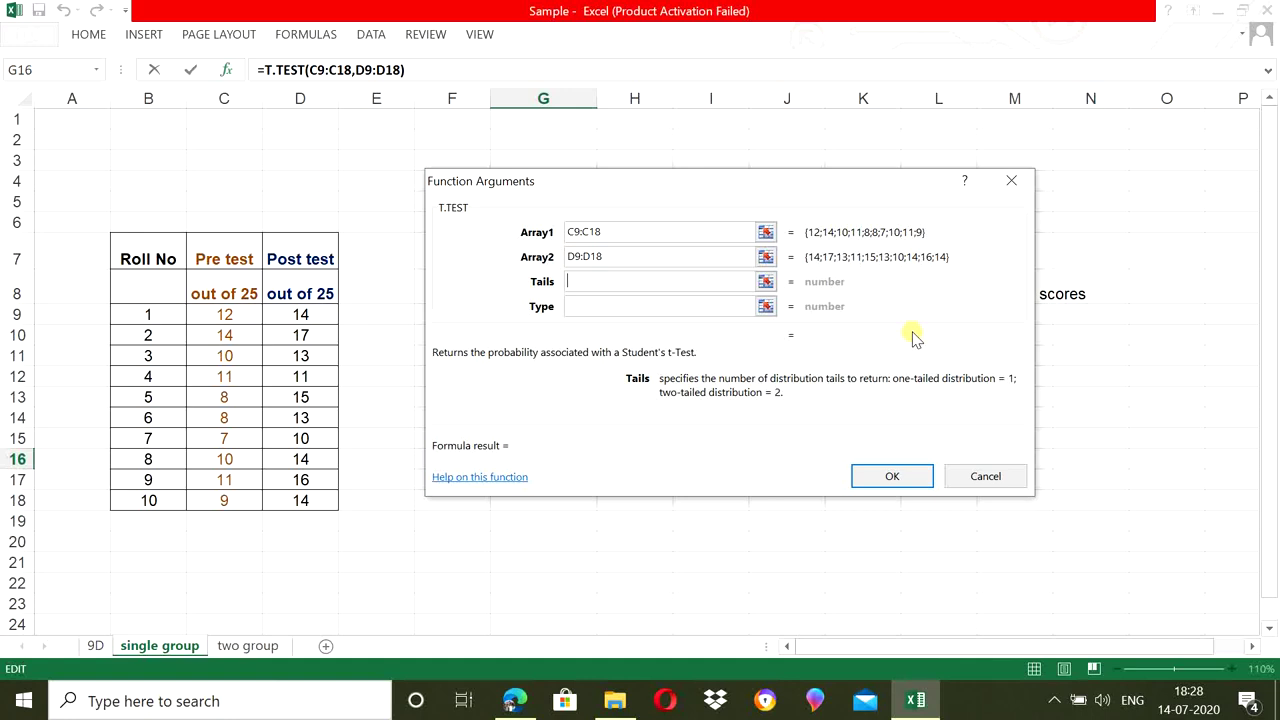
Enter Tails 2 and Type 1 (paired), then confirm =T.TEST(C9:C18,D9:D18,2,1), giving 0.000199791
{"action": "type", "text": "2"}
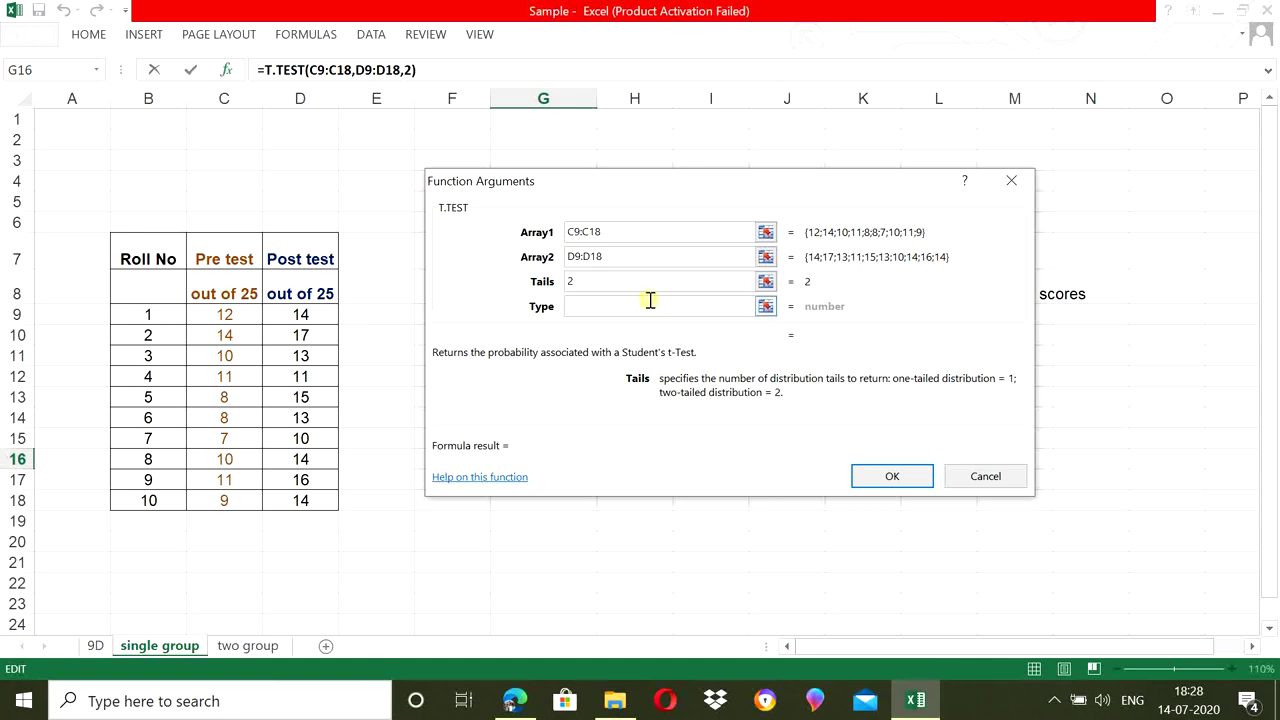
{"action": "left_click_drag", "start_coordinate": [785, 395], "coordinate": [759, 398]}
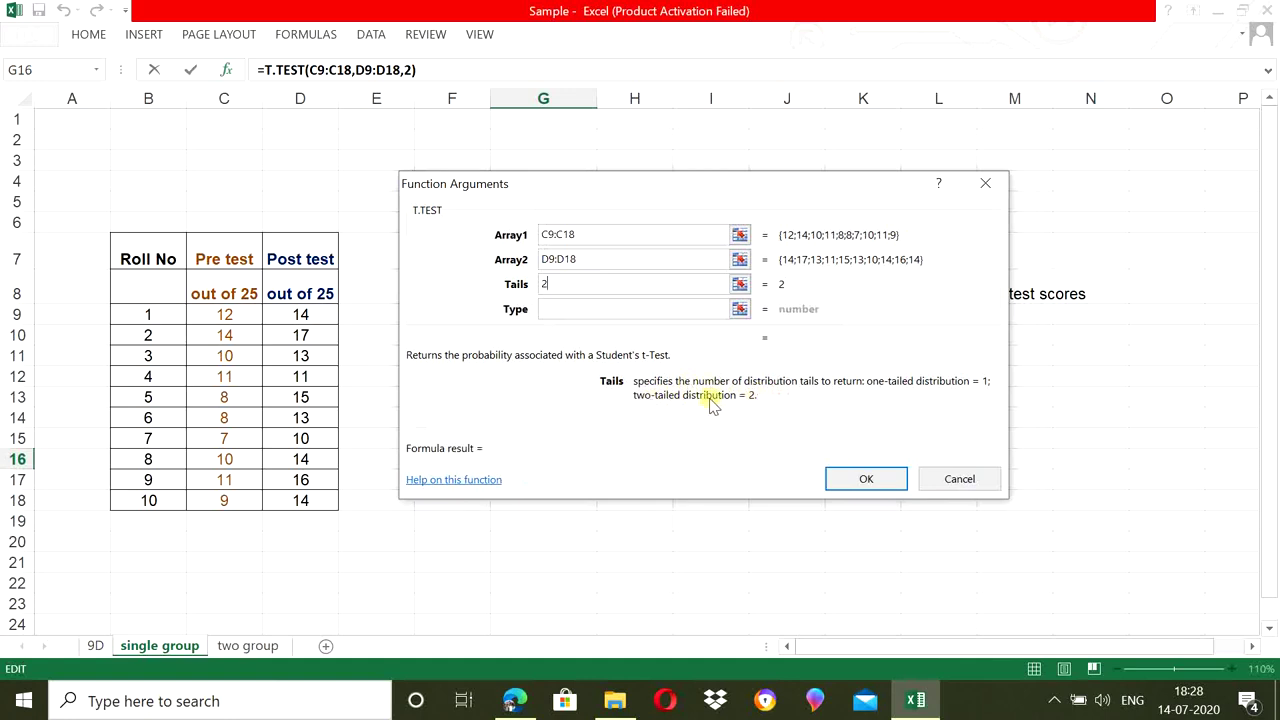
{"action": "left_click", "coordinate": [614, 309]}
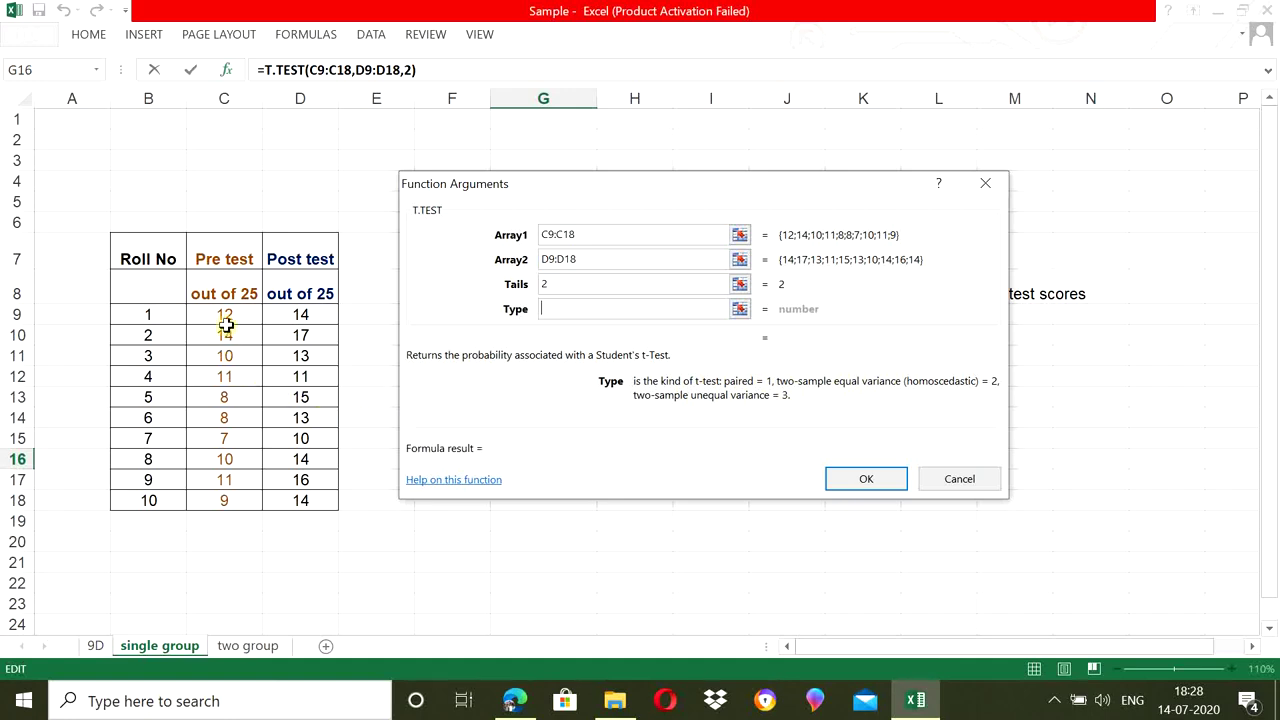
{"action": "left_click_drag", "start_coordinate": [623, 192], "coordinate": [678, 181]}
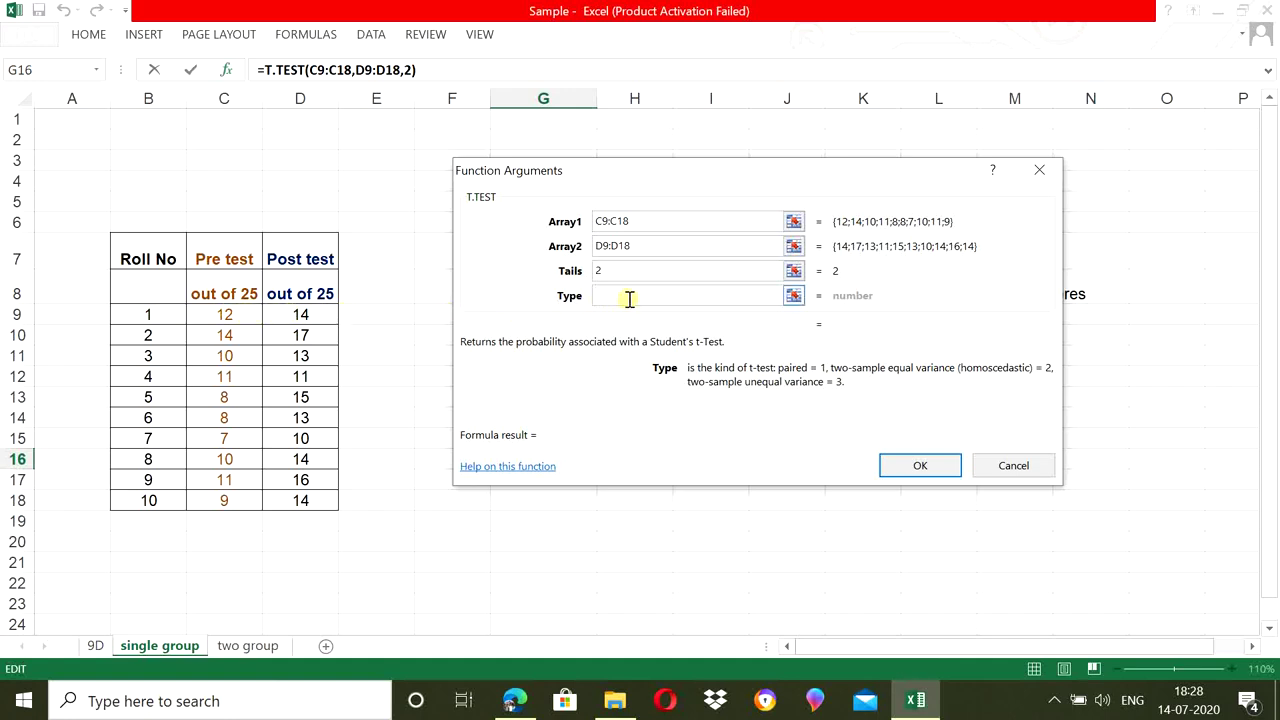
{"action": "type", "text": "1"}
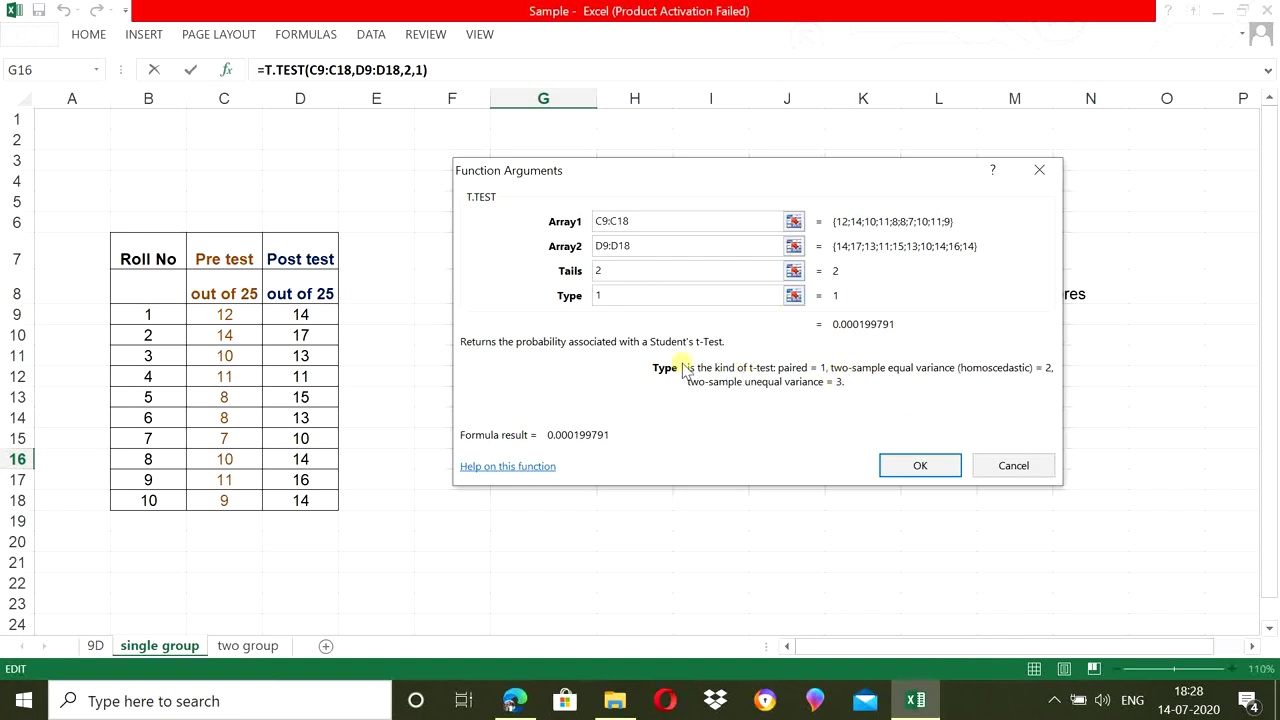
{"action": "left_click", "coordinate": [908, 468]}
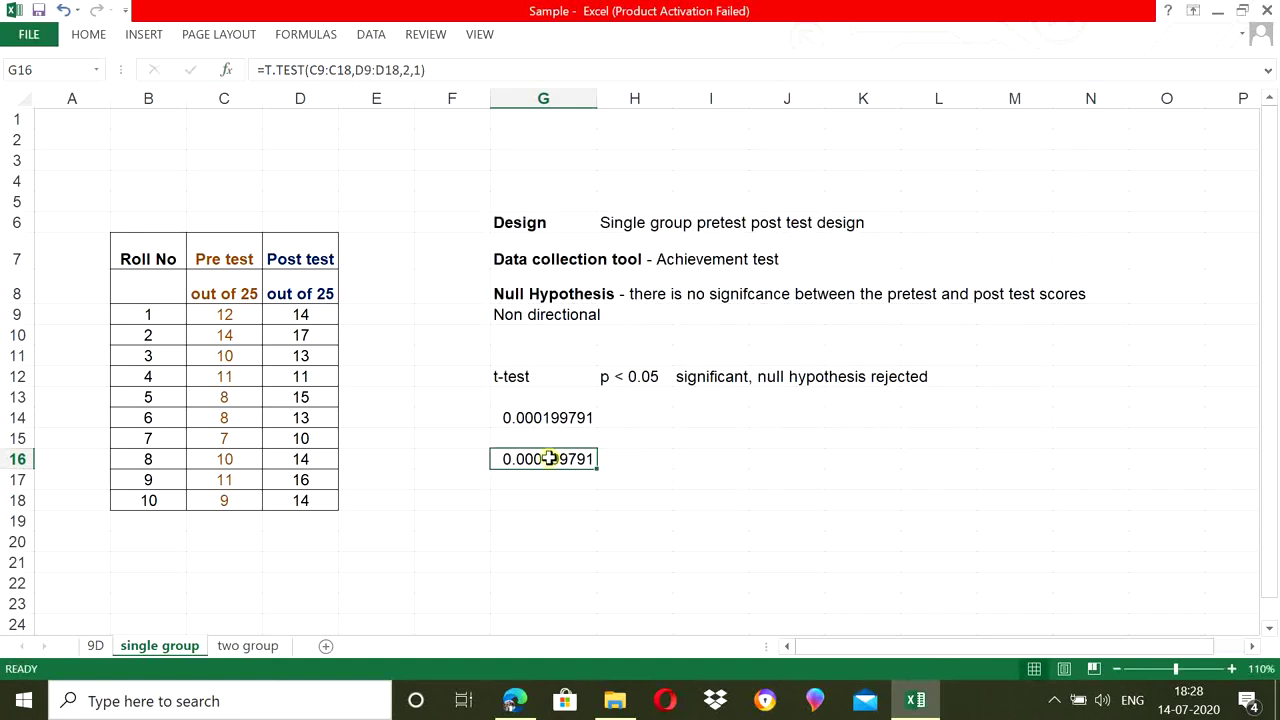
Compare G16's p-value 0.000199791 with the p < 0.05 significance threshold note
{"action": "left_click", "coordinate": [671, 459]}
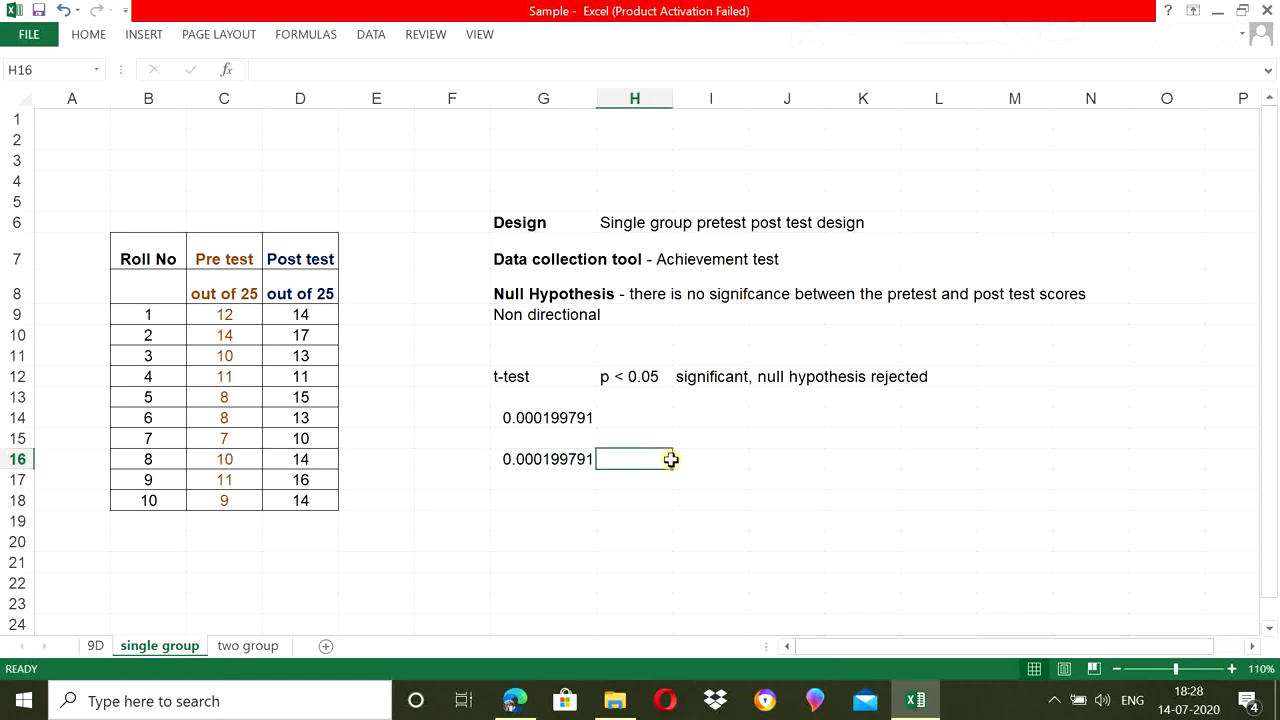
{"action": "left_click", "coordinate": [575, 458]}
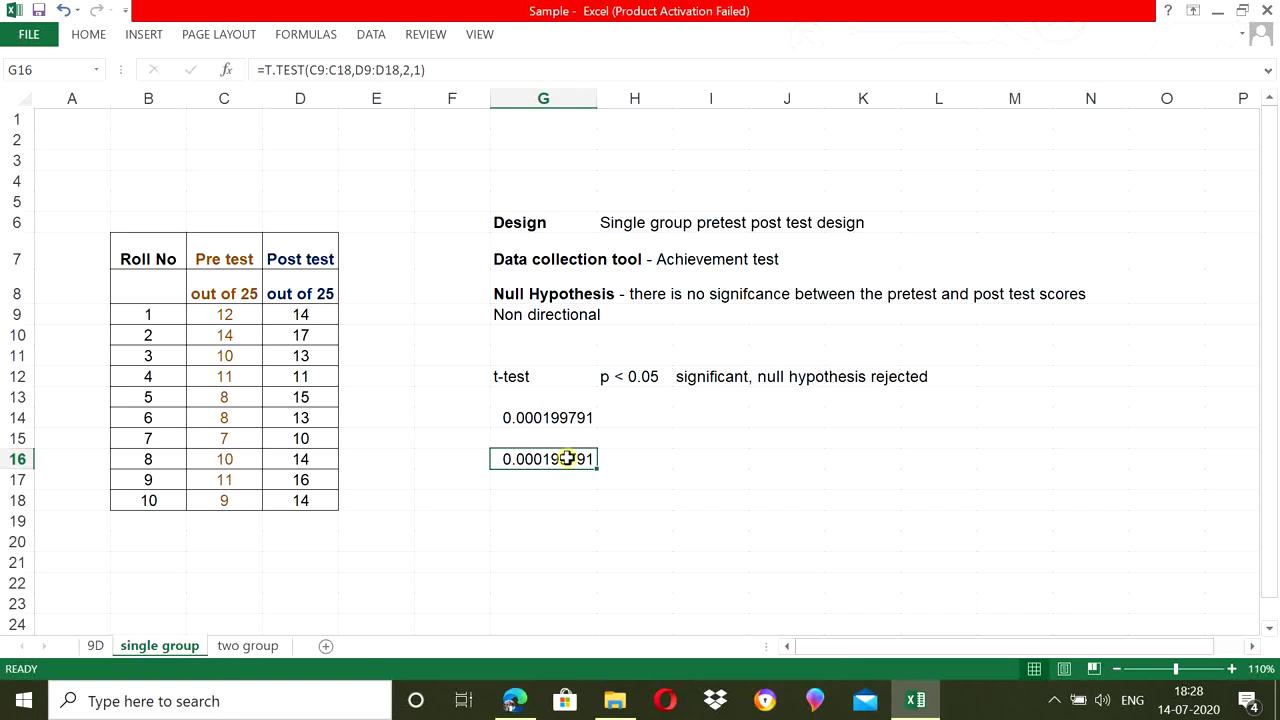
{"action": "left_click", "coordinate": [641, 378]}
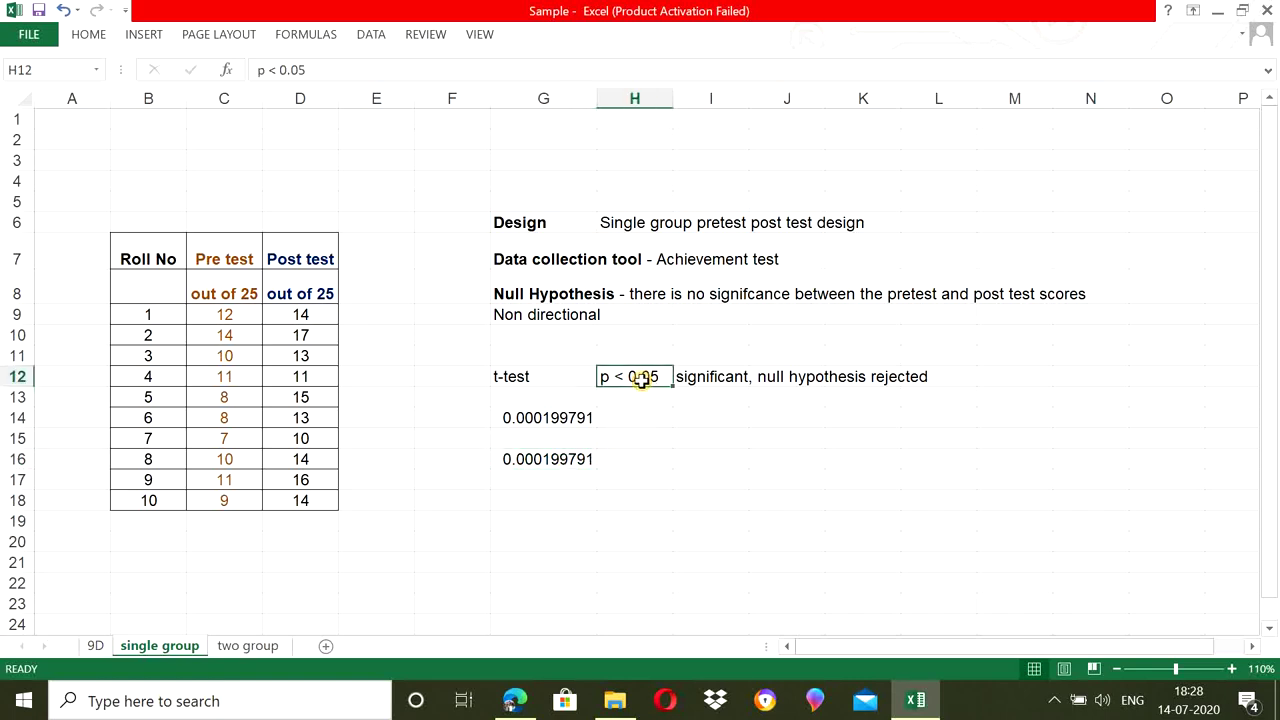